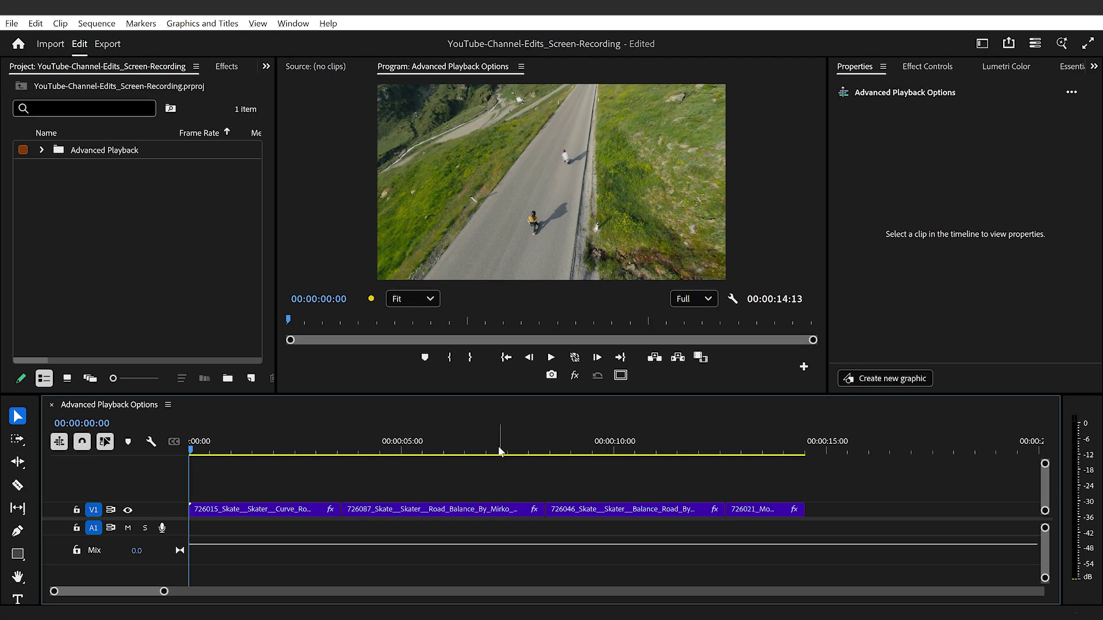
# Step: Mark a 00:00:02:02 In-to-Out range around the second cut and play it twice
pyautogui.press('i')
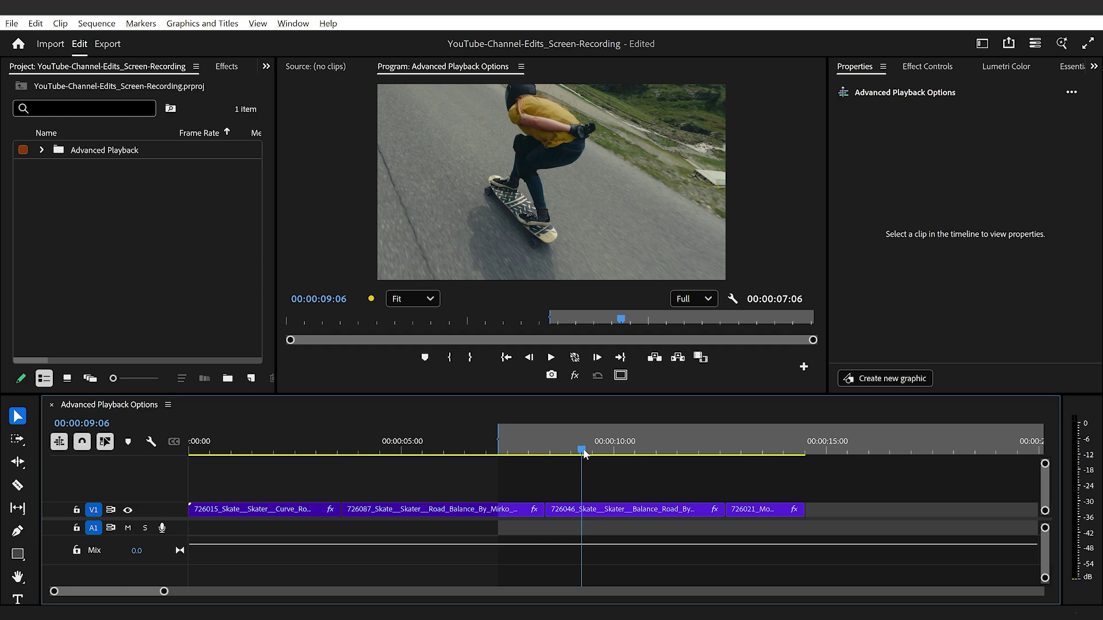
pyautogui.press('o')
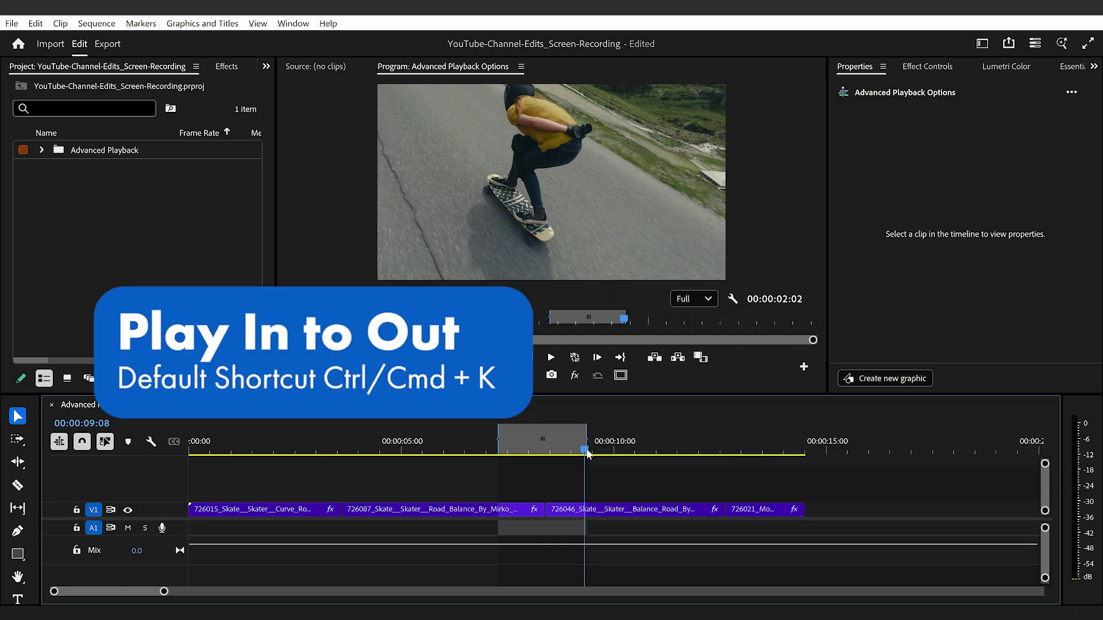
pyautogui.hotkey('ctrl', 'k')
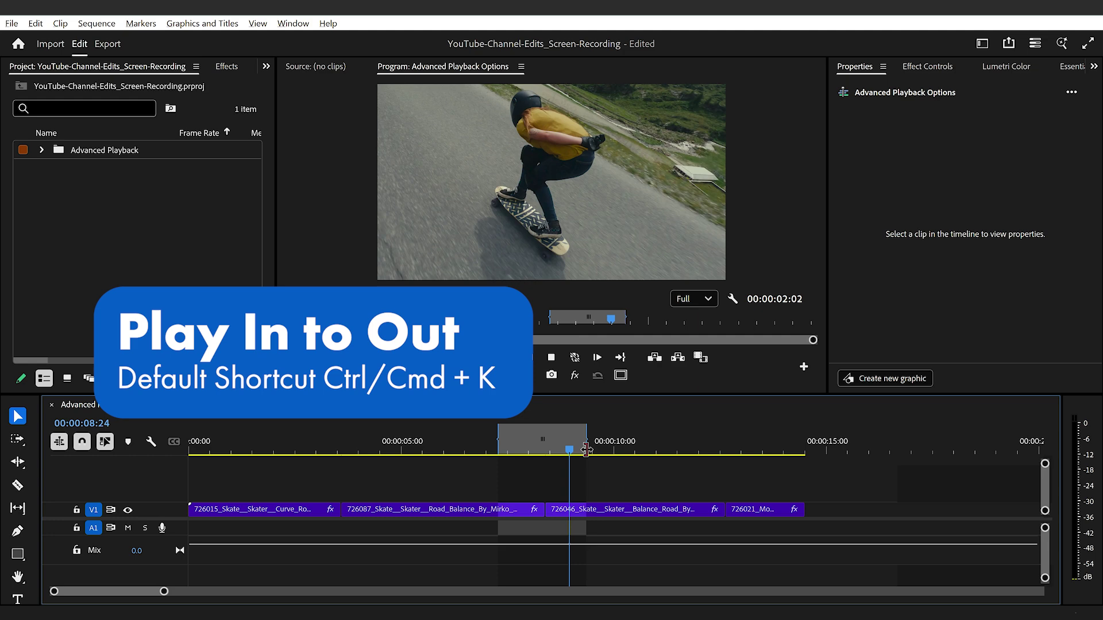
pyautogui.hotkey('ctrl', 'k')
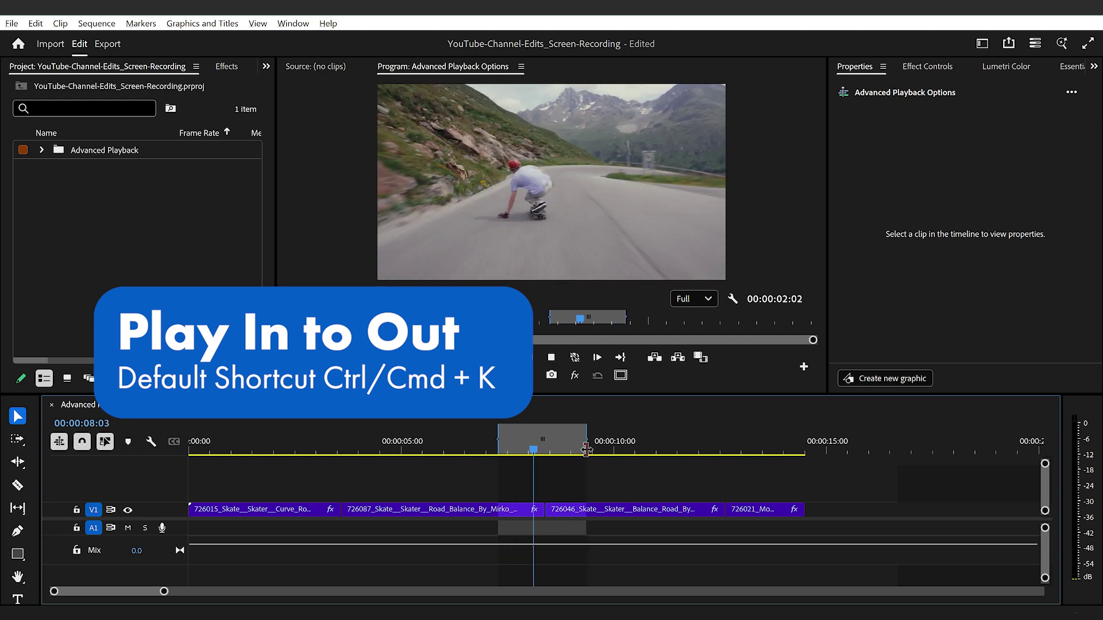
# Step: Select the cut between the second and third clips with the Rolling Edit tool, then replay the range
pyautogui.press('n')
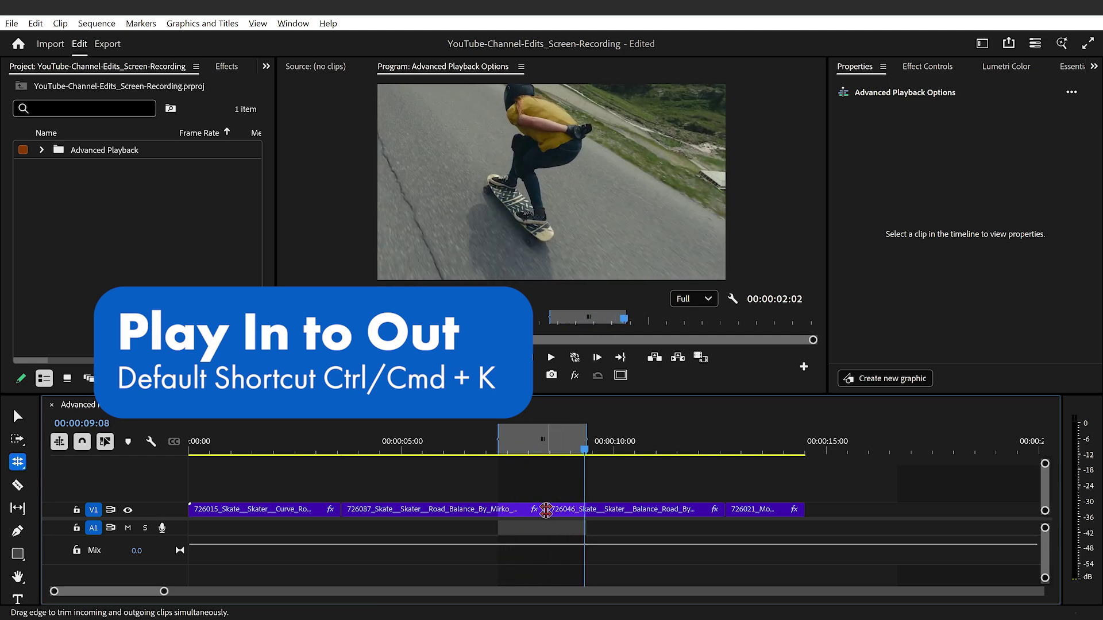
pyautogui.click(539, 509)
pyautogui.click(625, 490)
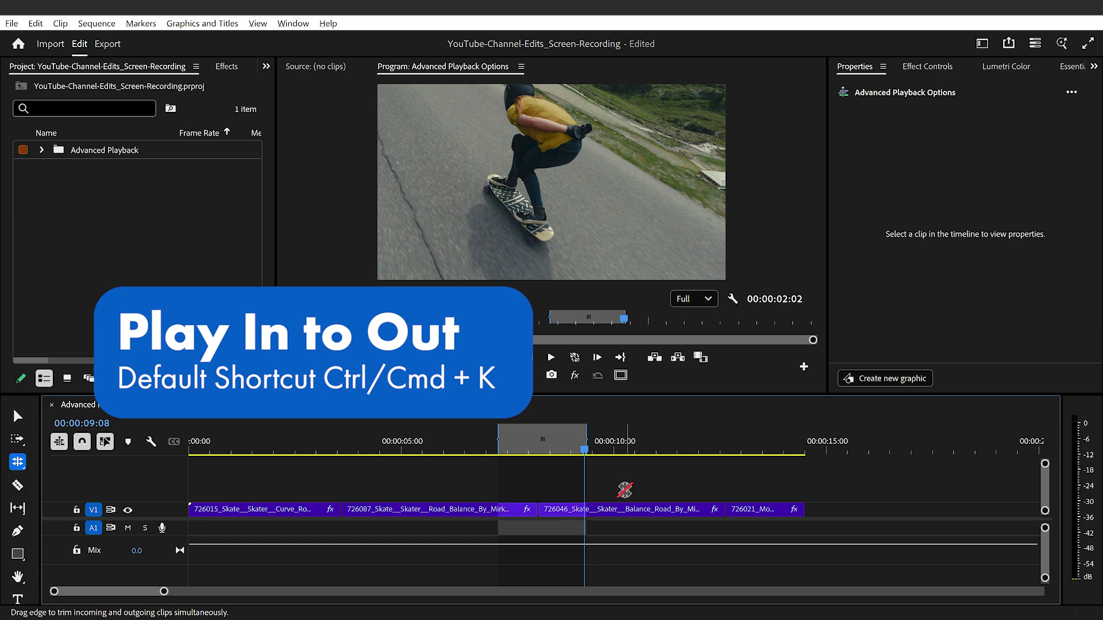
pyautogui.hotkey('ctrl', 'k')
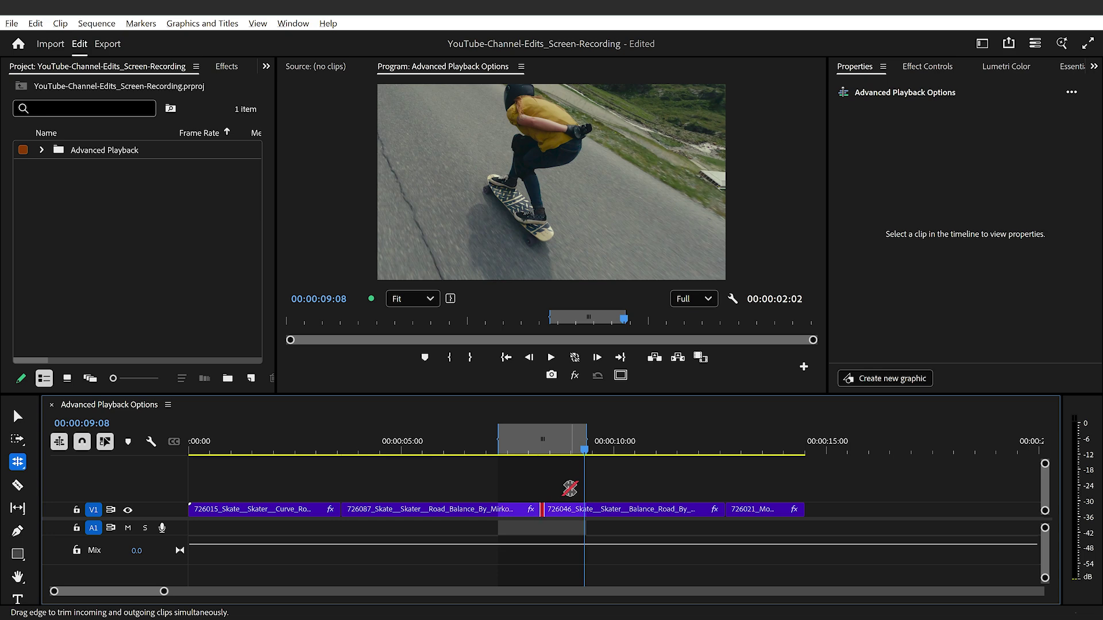
# Step: Replay the range, clear In/Out, and play around the playhead at about three seconds
pyautogui.hotkey('ctrl', 'shift', 'space')
pyautogui.press('v')
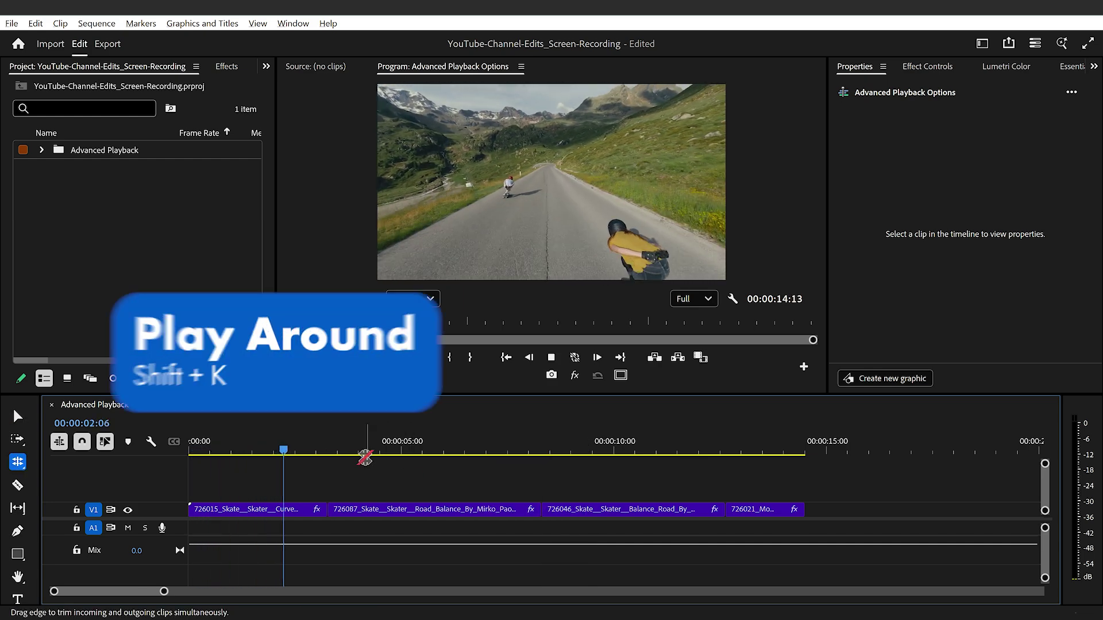
pyautogui.click(329, 451)
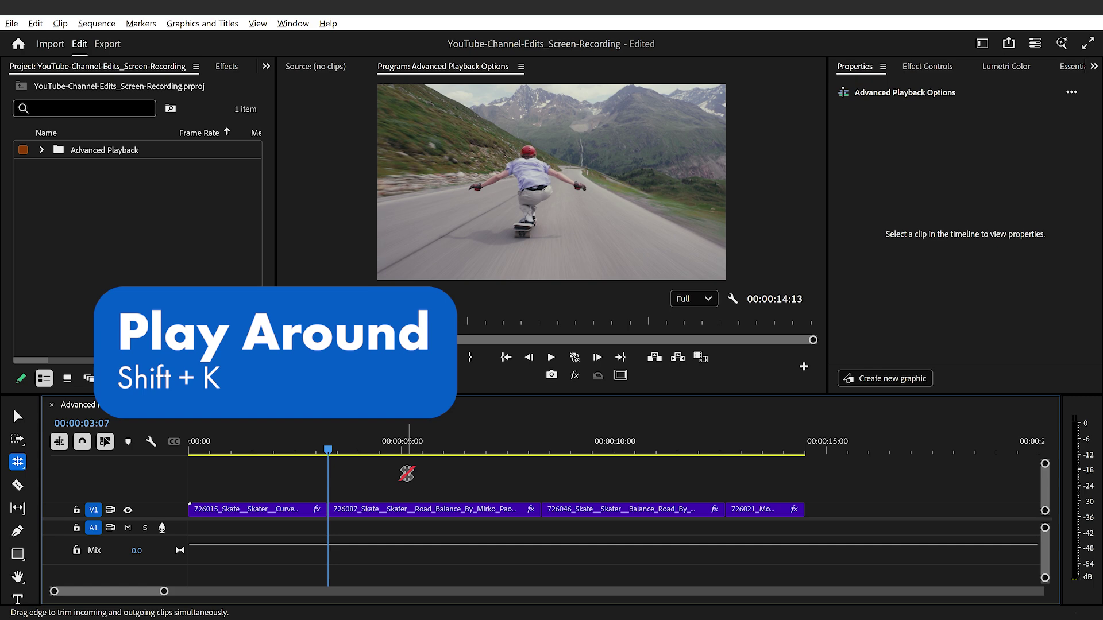
pyautogui.hotkey('shift', 'k')
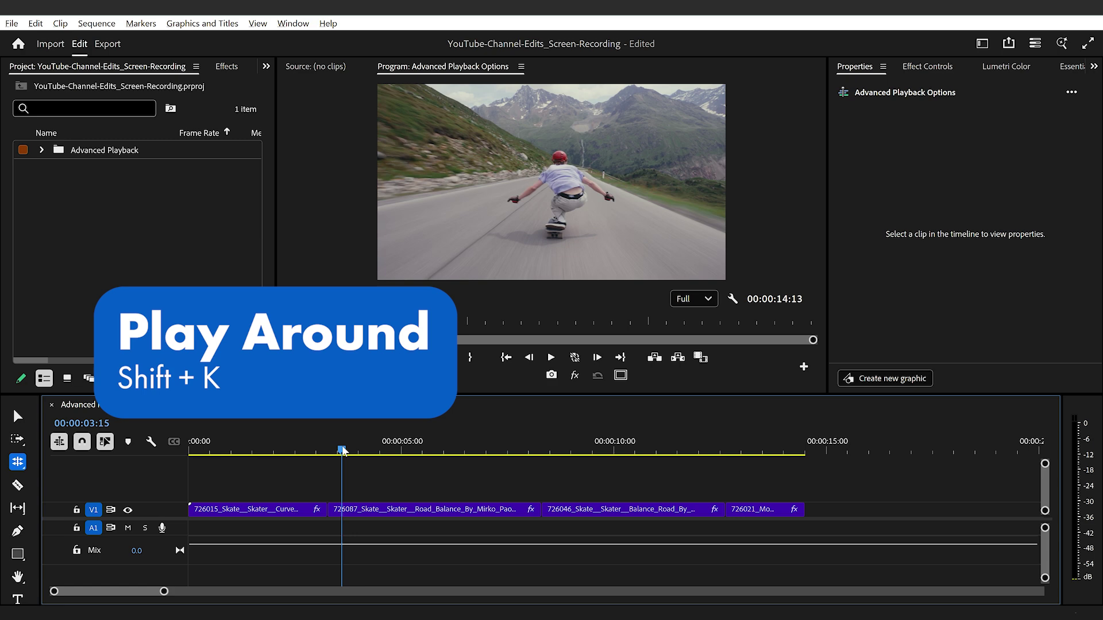
# Step: Roll the first cut four frames later and play around the adjusted edit
pyautogui.moveTo(332, 512); pyautogui.dragTo(343, 511)
pyautogui.hotkey('shift', 'k')
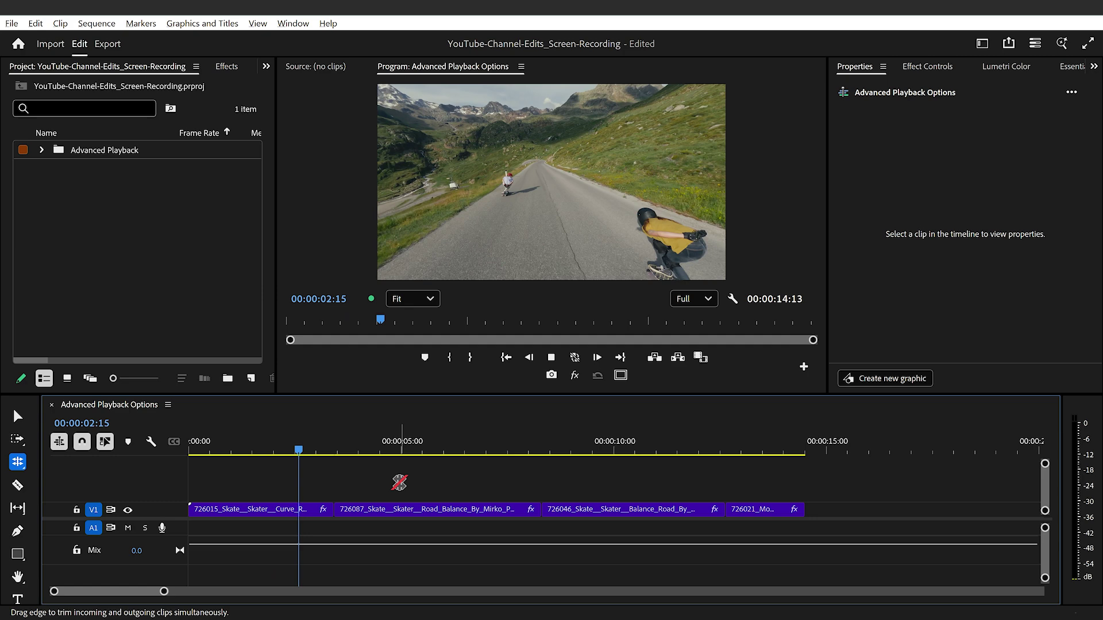
pyautogui.press('v')
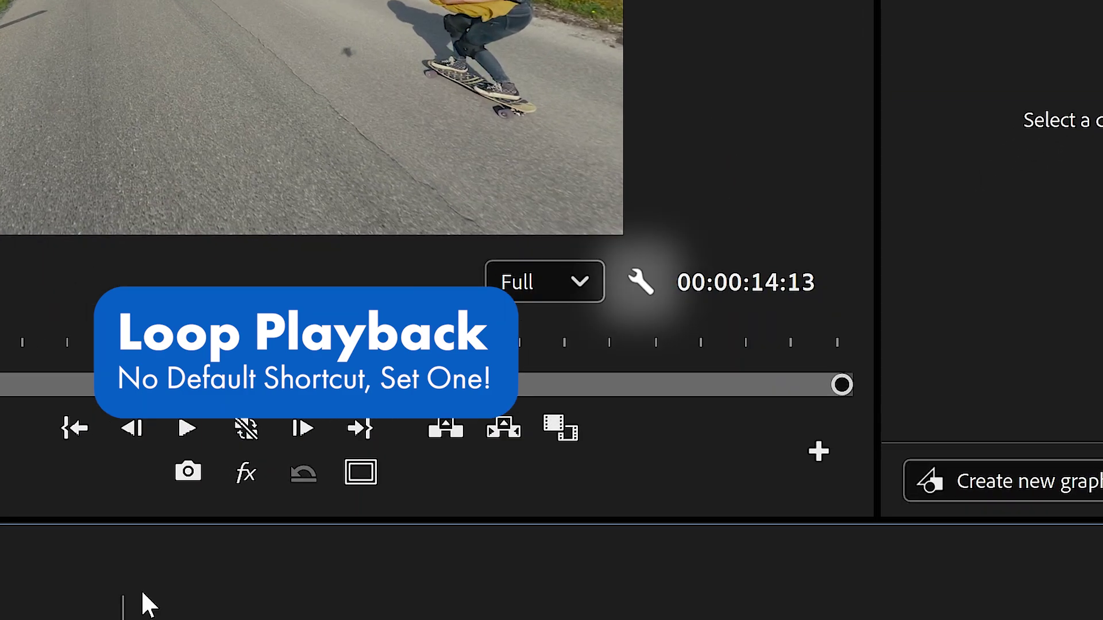
# Step: Turn on Loop in the Program monitor and play the sequence
pyautogui.click(655, 289)
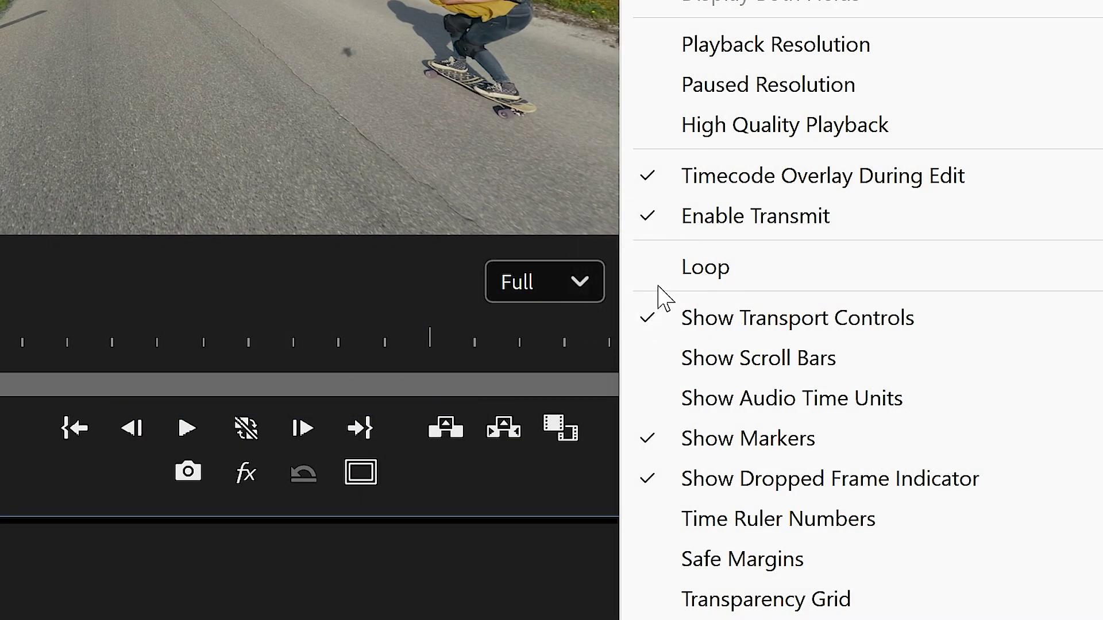
pyautogui.click(793, 282)
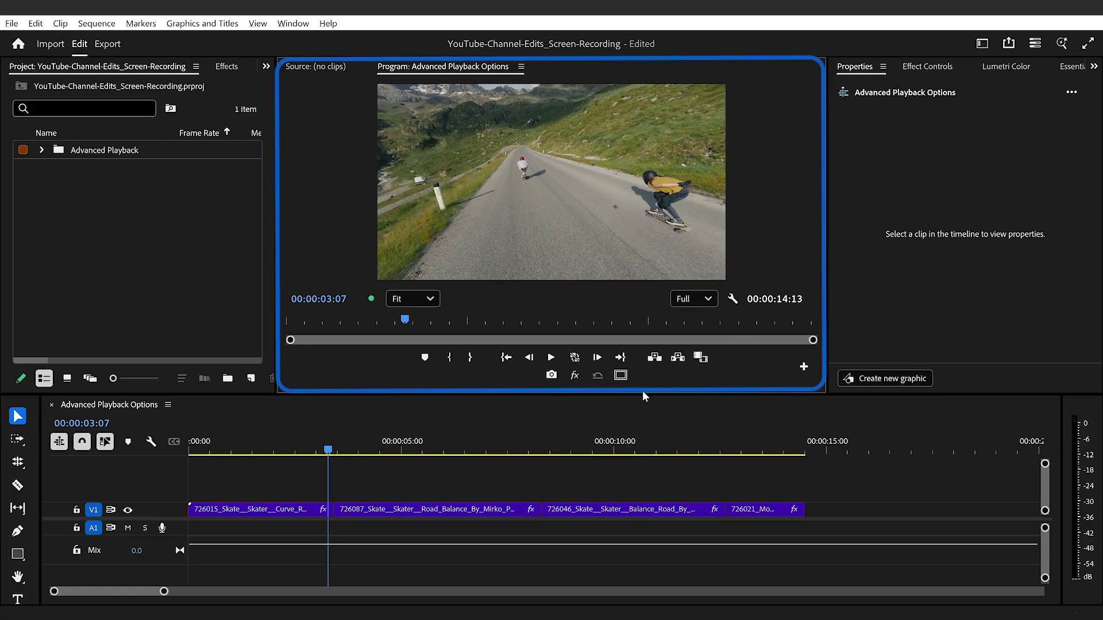
pyautogui.click(412, 481)
pyautogui.press('space')
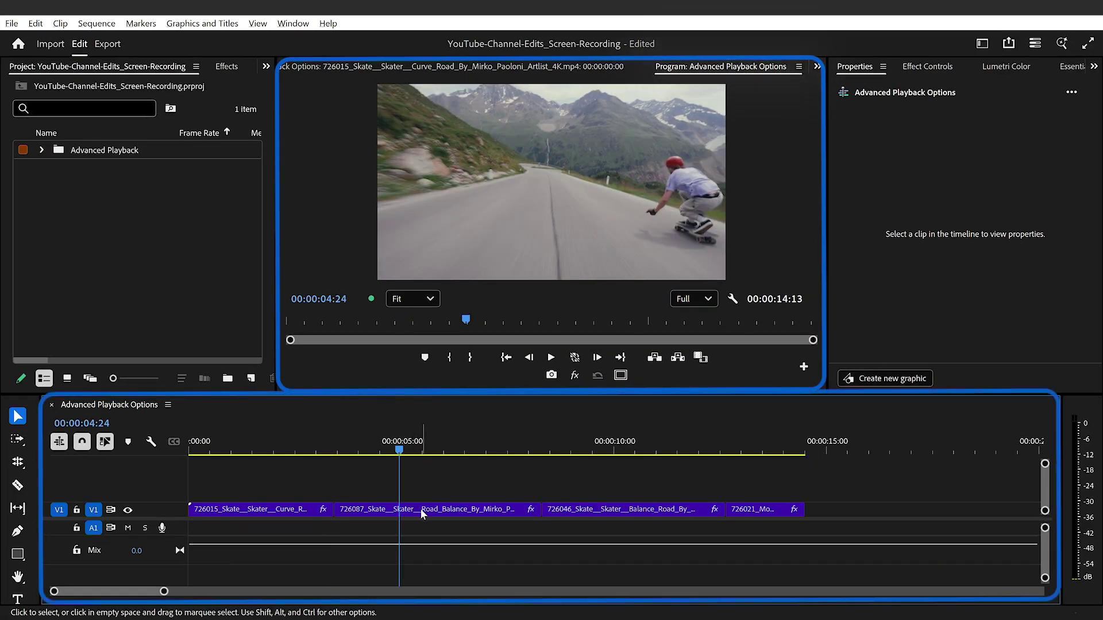
# Step: Load clip 726087 into the Source monitor, enable Loop there, and play it
pyautogui.doubleClick(419, 509)
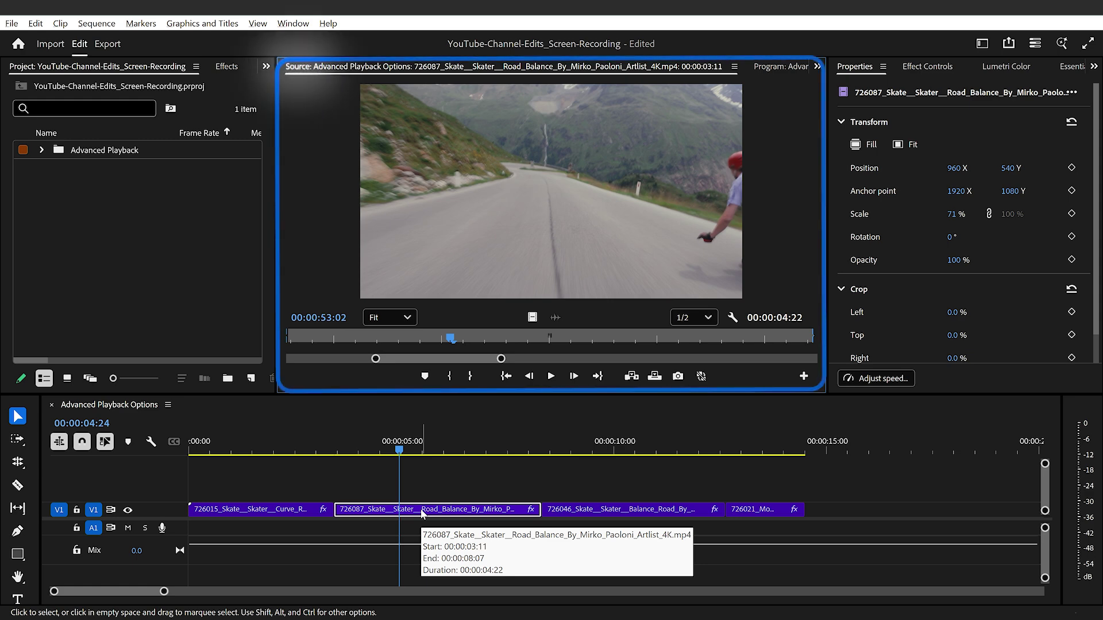
pyautogui.click(732, 318)
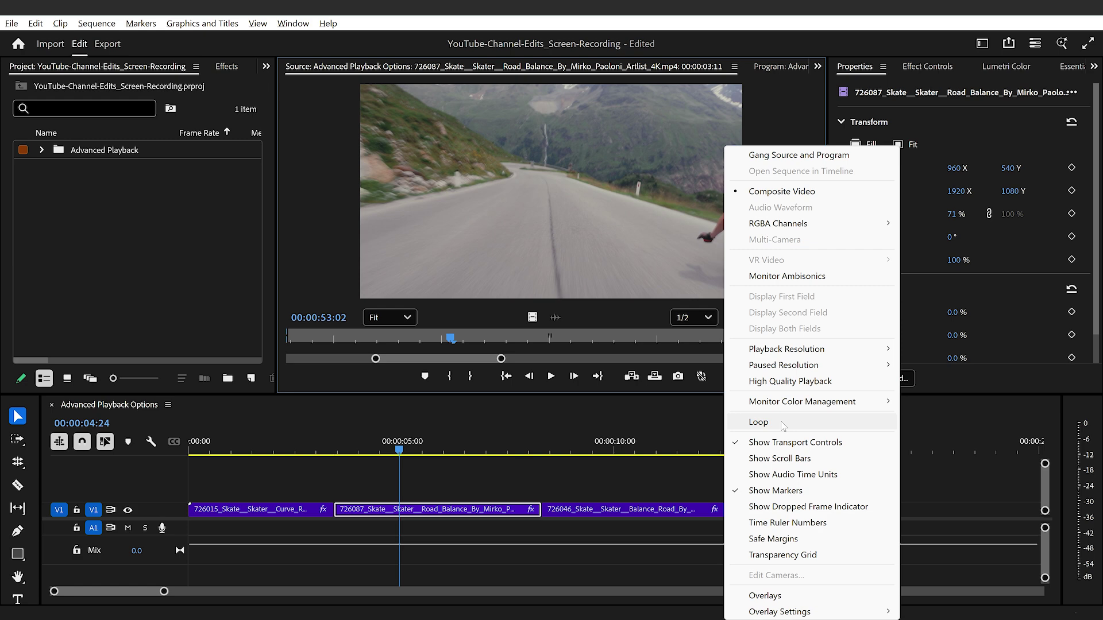
pyautogui.click(782, 424)
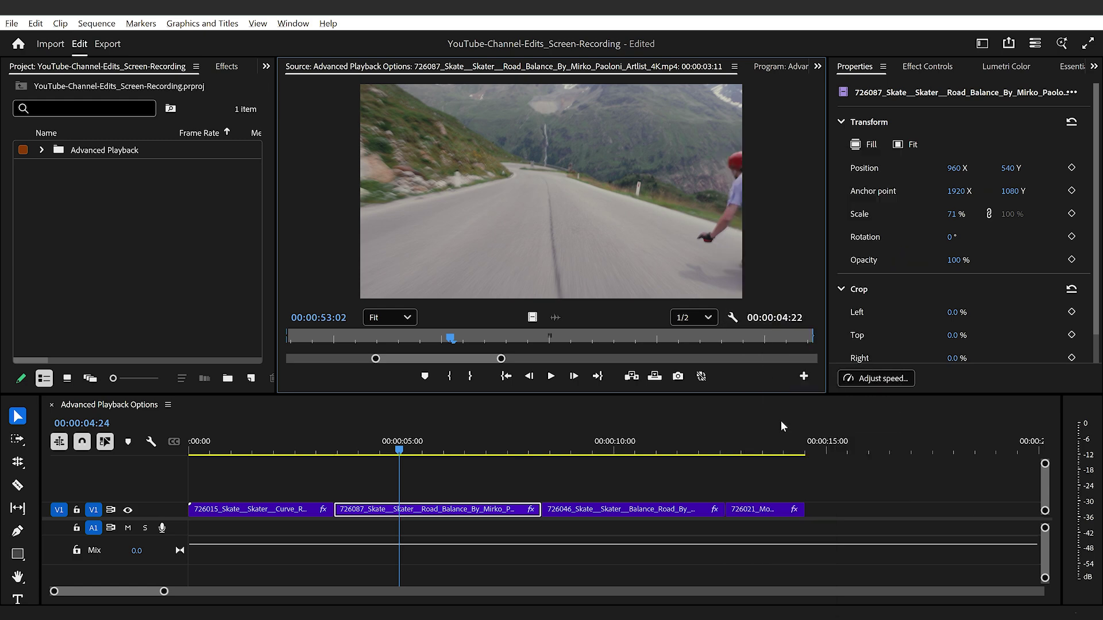
pyautogui.press('space')
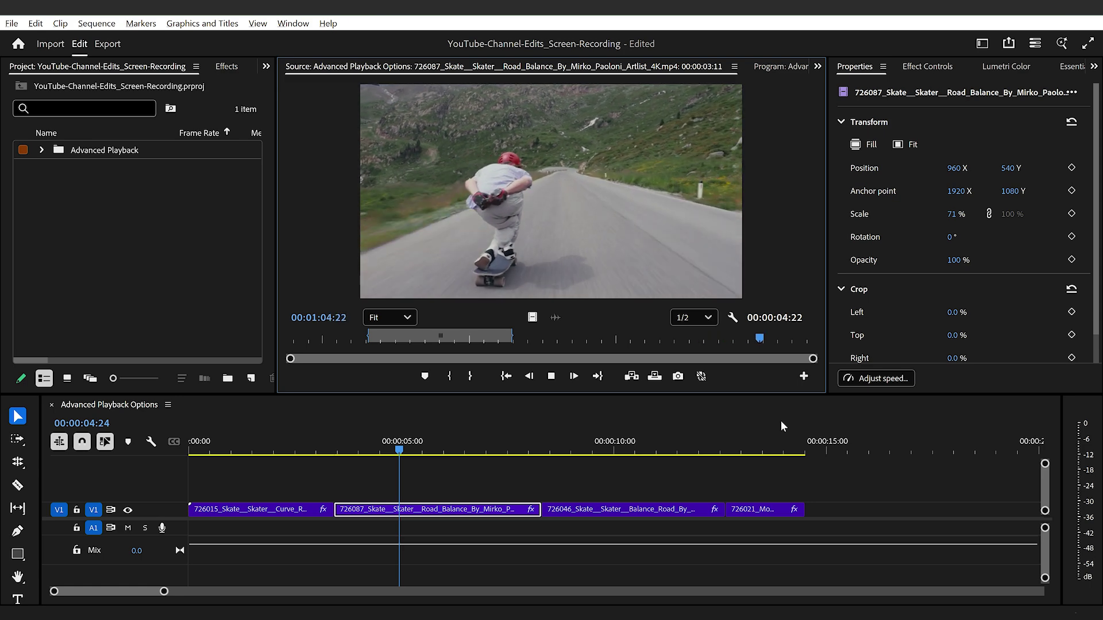
# Step: Mark an In point at 00:00:02:05 and an Out point at 00:00:04:11
pyautogui.moveTo(400, 450); pyautogui.dragTo(379, 439)
pyautogui.click(307, 475)
pyautogui.press('i')
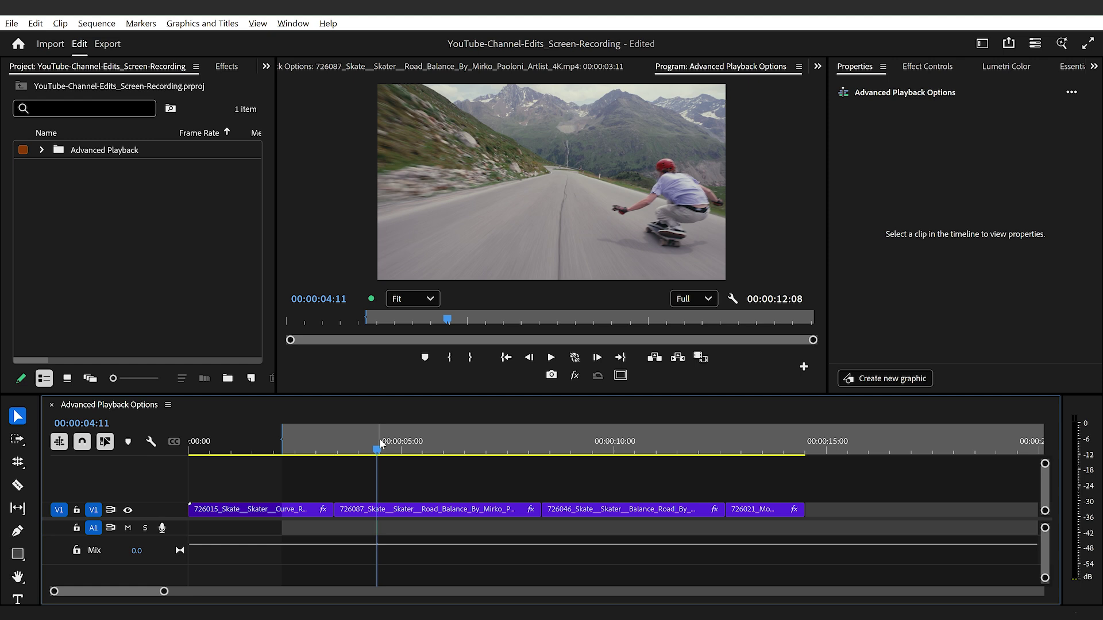
pyautogui.press('o')
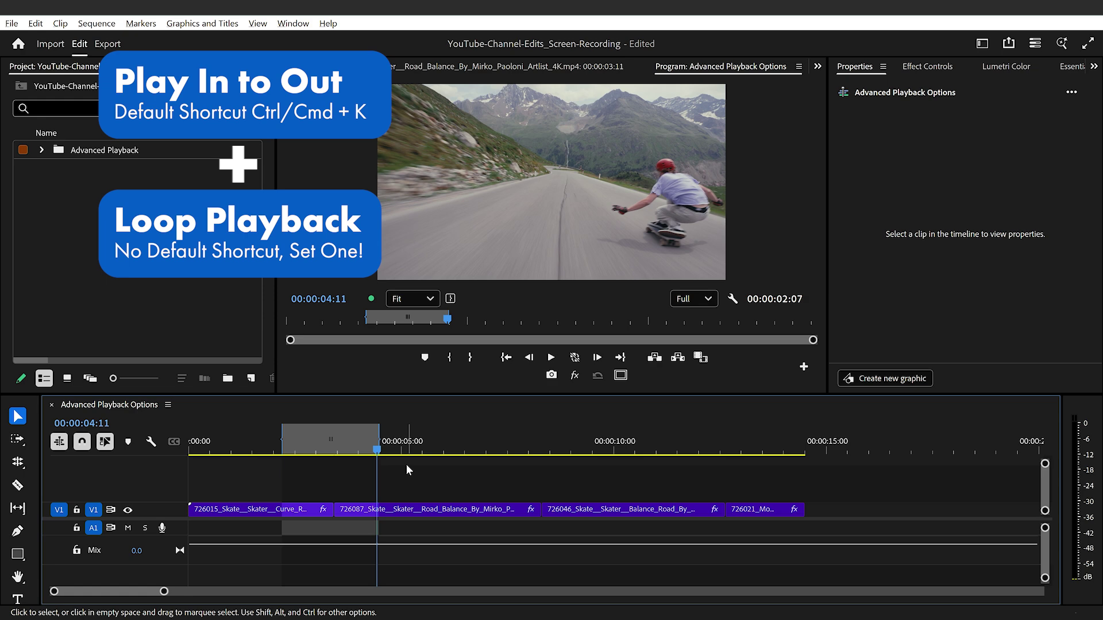
# Step: Loop the In-to-Out range, then loop playback around the eight-second mark
pyautogui.hotkey('ctrl', 'k')
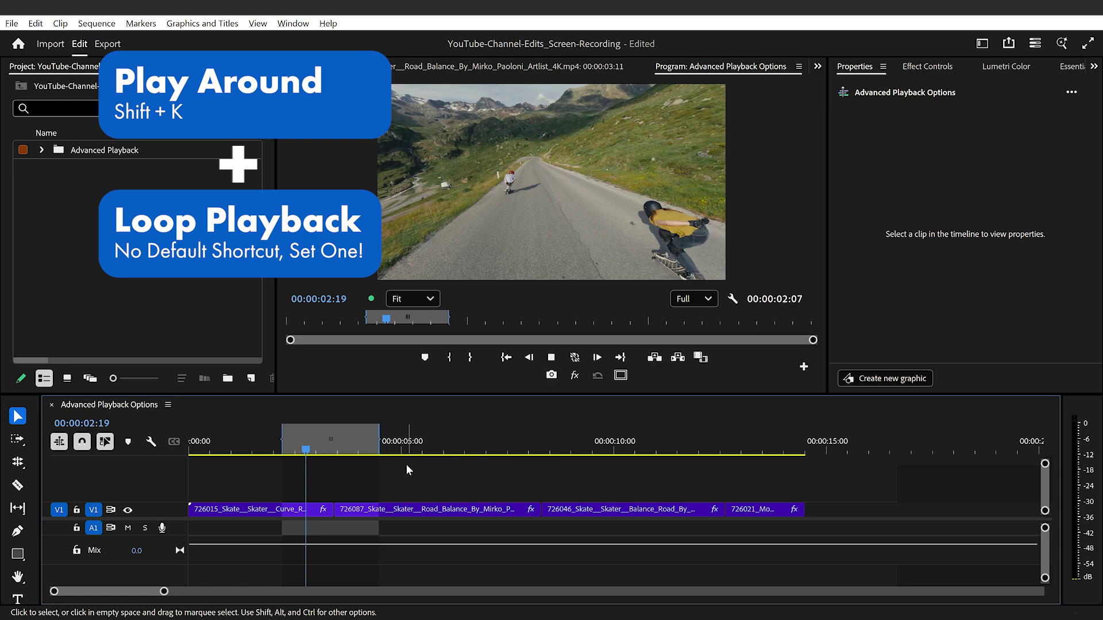
pyautogui.click(542, 440)
pyautogui.hotkey('shift', 'k')
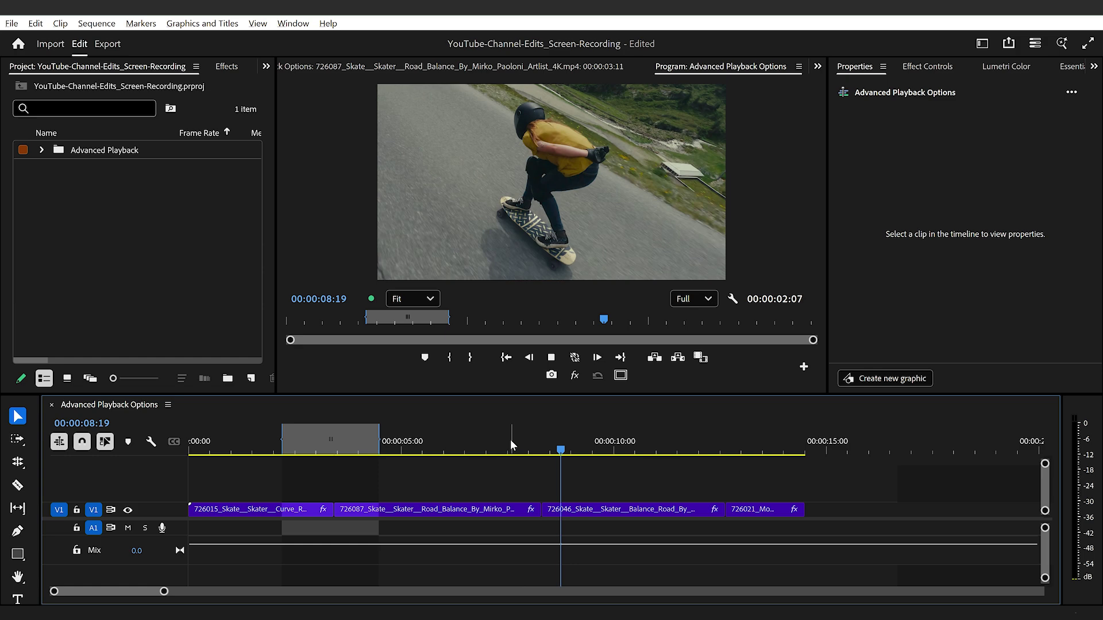
# Step: Roll the cut between the second and third clips a few frames earlier
pyautogui.press('n')
pyautogui.click(539, 509)
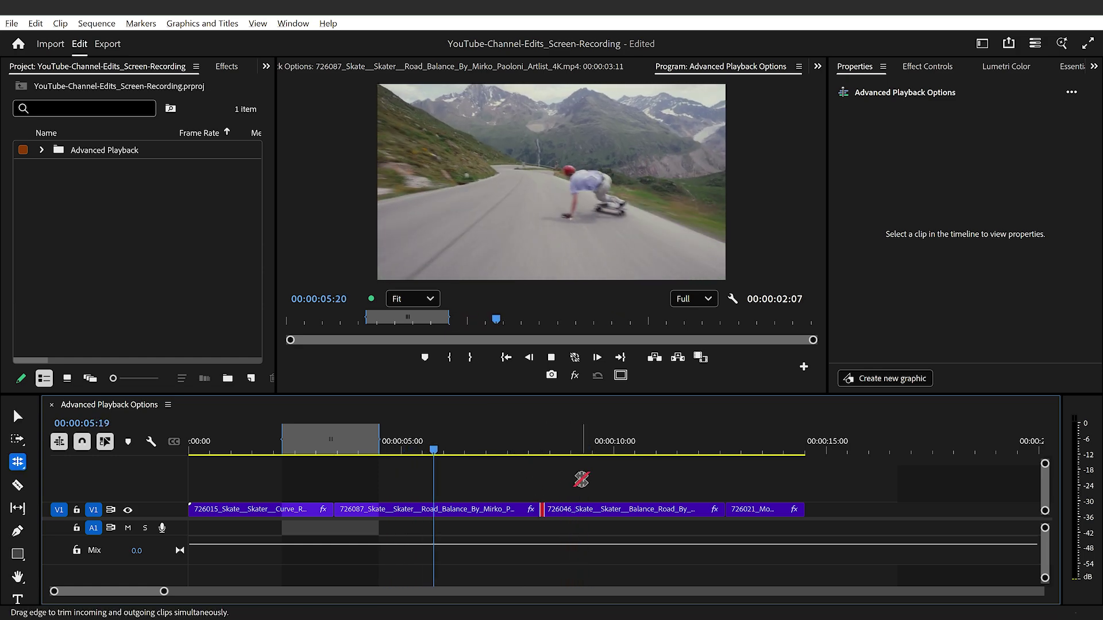
pyautogui.hotkey('ctrl', 'Right')
pyautogui.press('h')
pyautogui.hotkey('ctrl', 'Left')
pyautogui.hotkey('ctrl', 'Left')
pyautogui.hotkey('ctrl', 'Left')
pyautogui.hotkey('ctrl', 'Left')
pyautogui.hotkey('ctrl', 'Left')
pyautogui.hotkey('ctrl', 'Left')
pyautogui.hotkey('ctrl', 'Left')
pyautogui.hotkey('ctrl', 'Left')
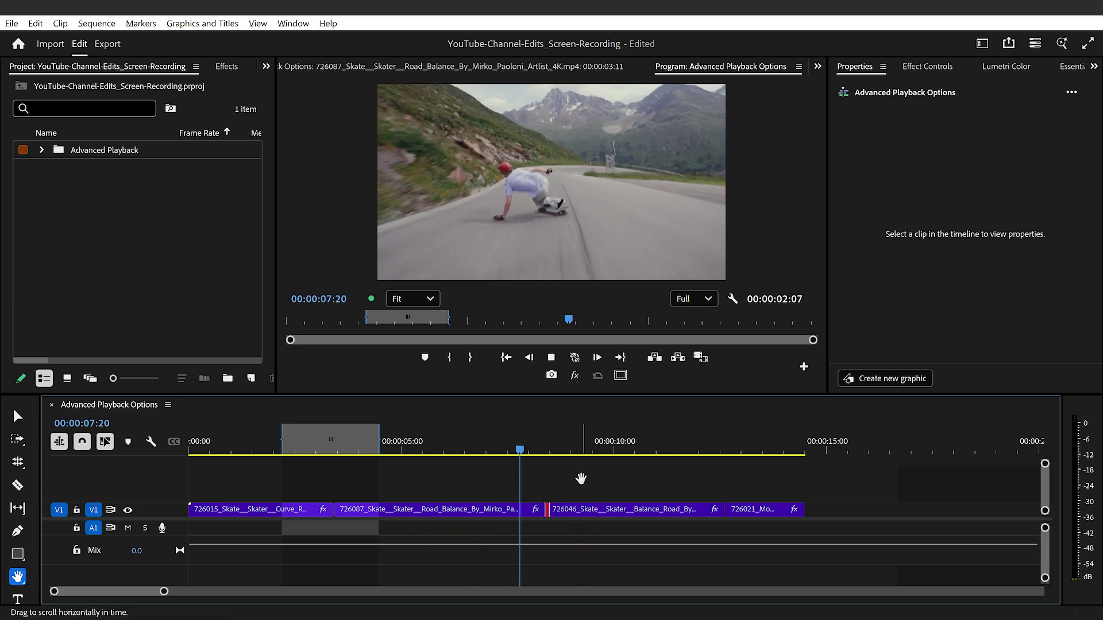
pyautogui.hotkey('ctrl', 'Left')
pyautogui.hotkey('ctrl', 'Left')
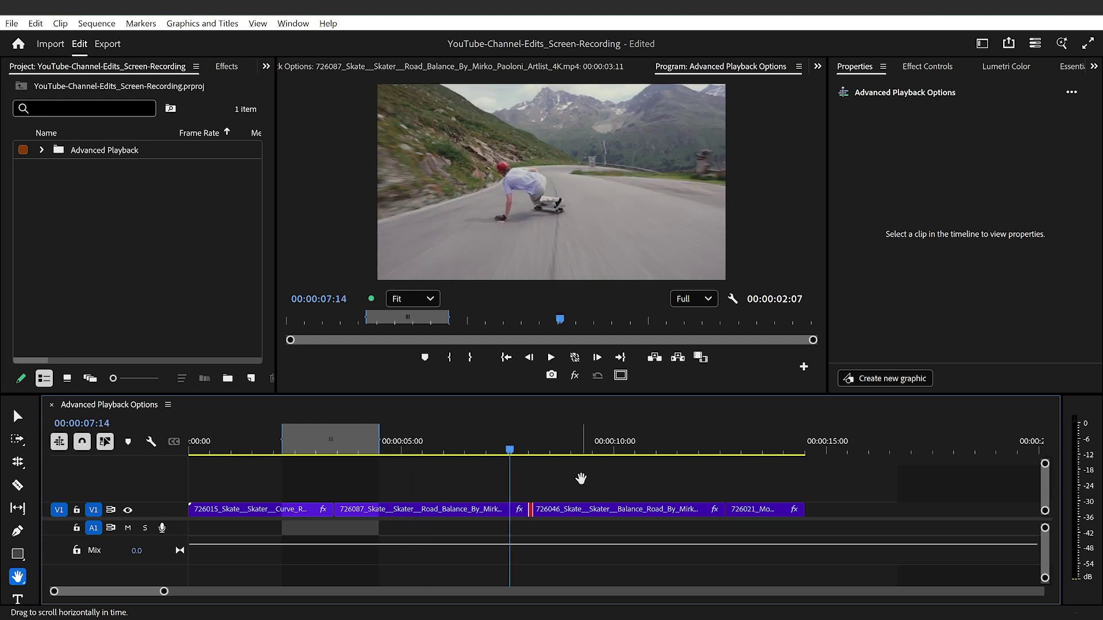
# Step: Loop a 00:00:01:10 range from 02:18 across the first cut and select that cut for rolling
pyautogui.press('v')
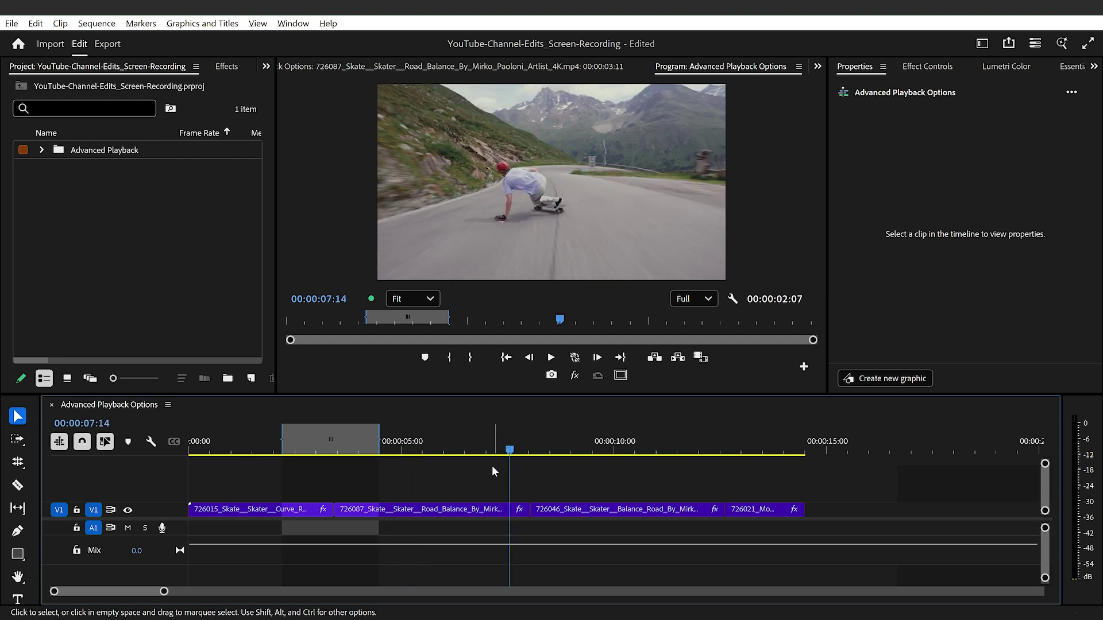
pyautogui.hotkey('ctrl', 'shift', 'x')
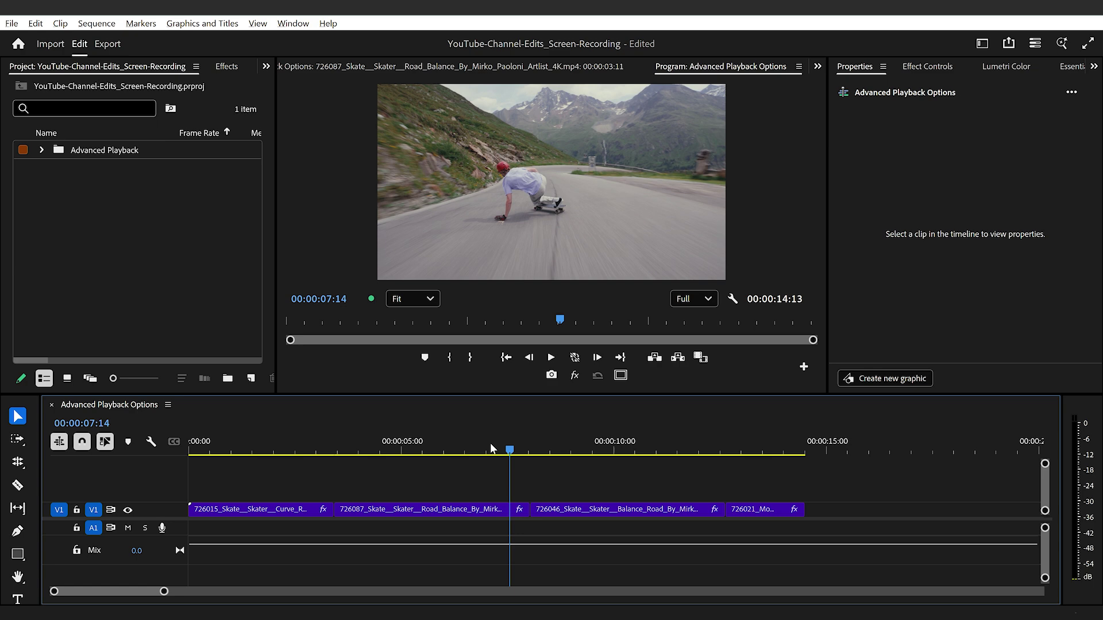
pyautogui.moveTo(520, 448); pyautogui.dragTo(361, 451)
pyautogui.press('i')
pyautogui.press('o')
pyautogui.press('space')
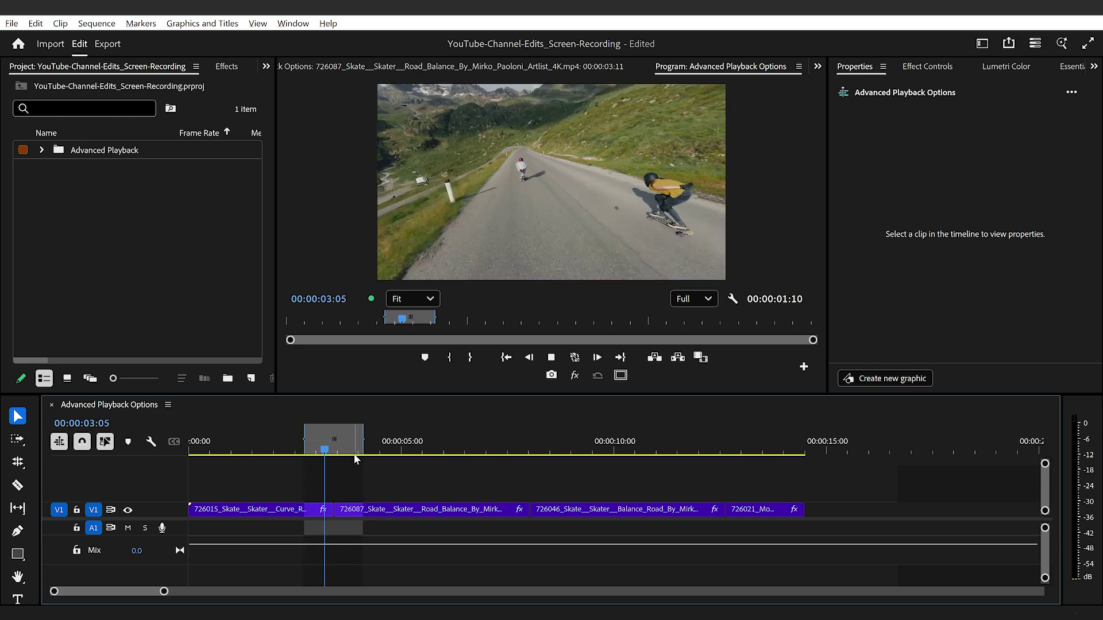
pyautogui.press('n')
pyautogui.click(332, 509)
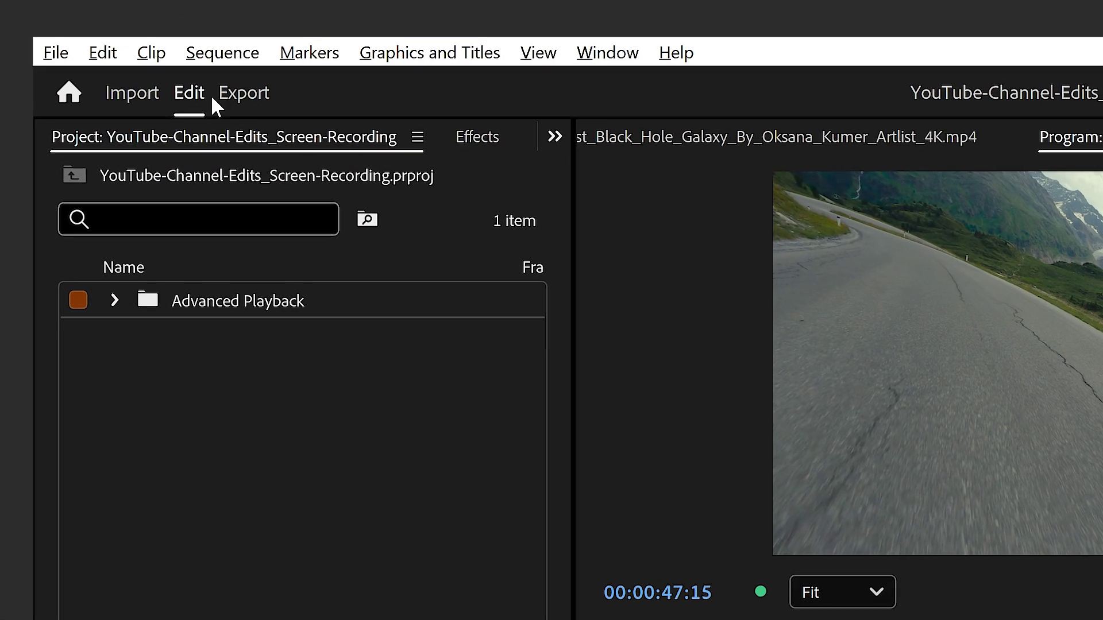
# Step: Set Preroll and Postroll to 1 second in the Playback preferences and confirm with OK
pyautogui.click(65, 33)
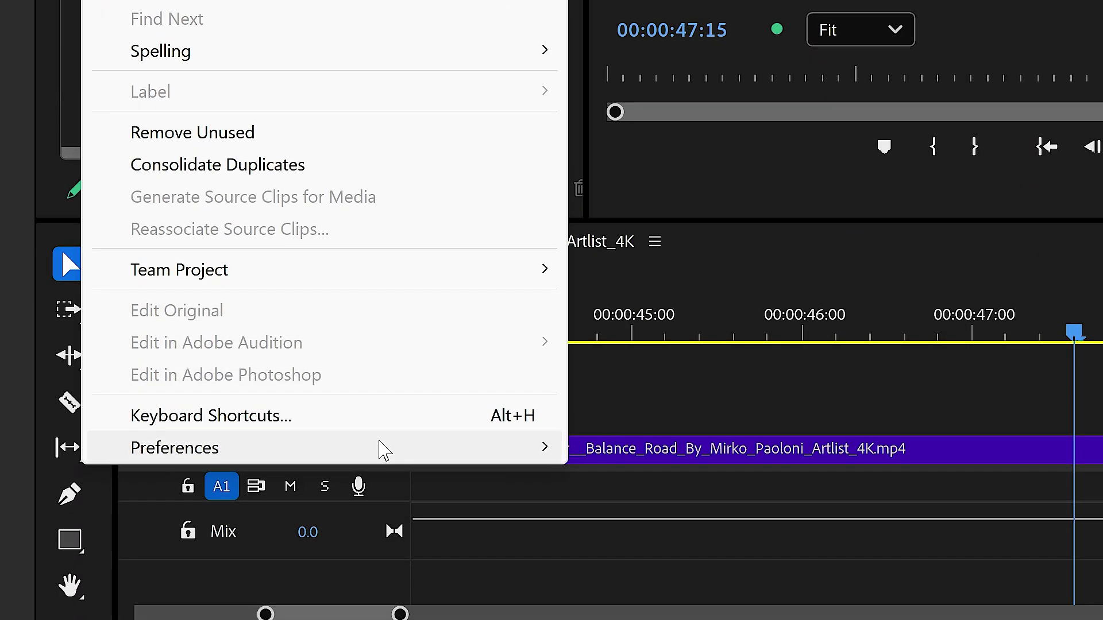
pyautogui.moveTo(384, 453)
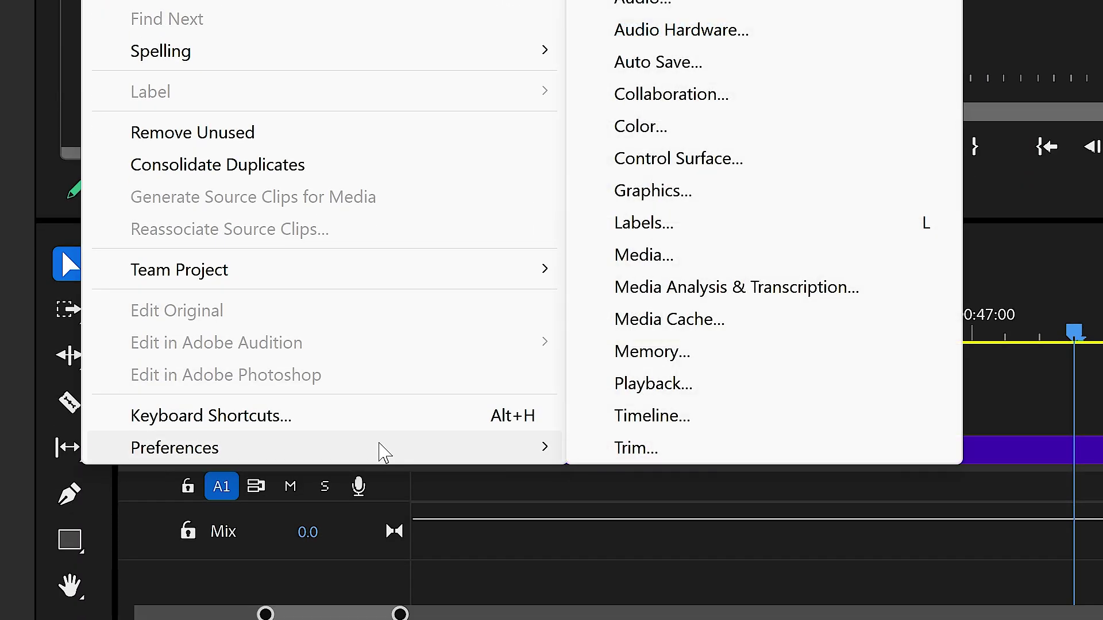
pyautogui.click(783, 380)
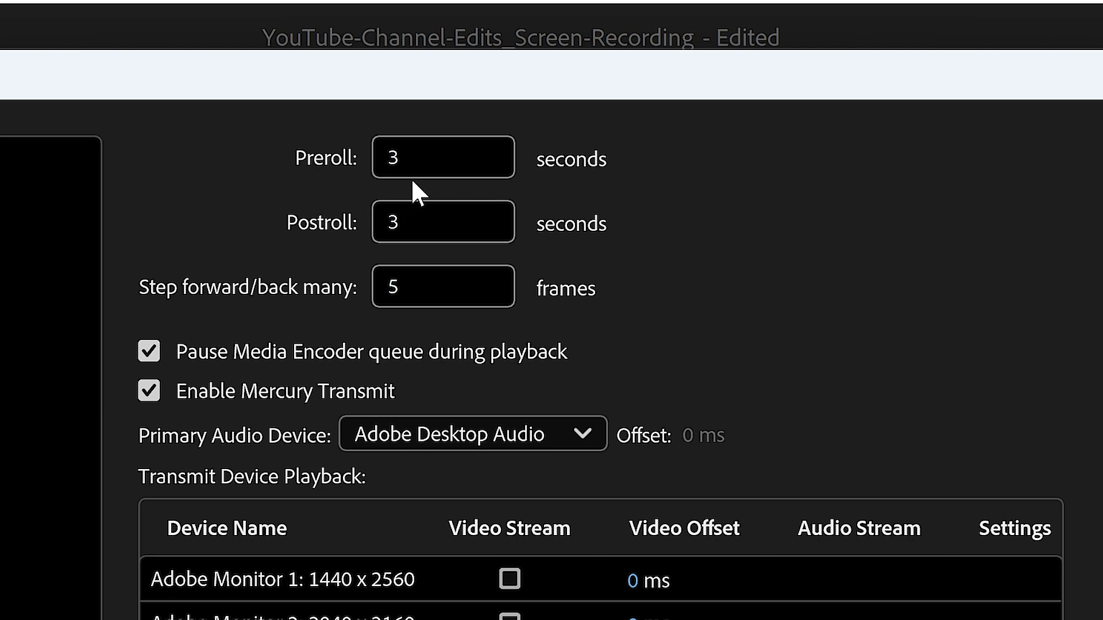
pyautogui.click(418, 156)
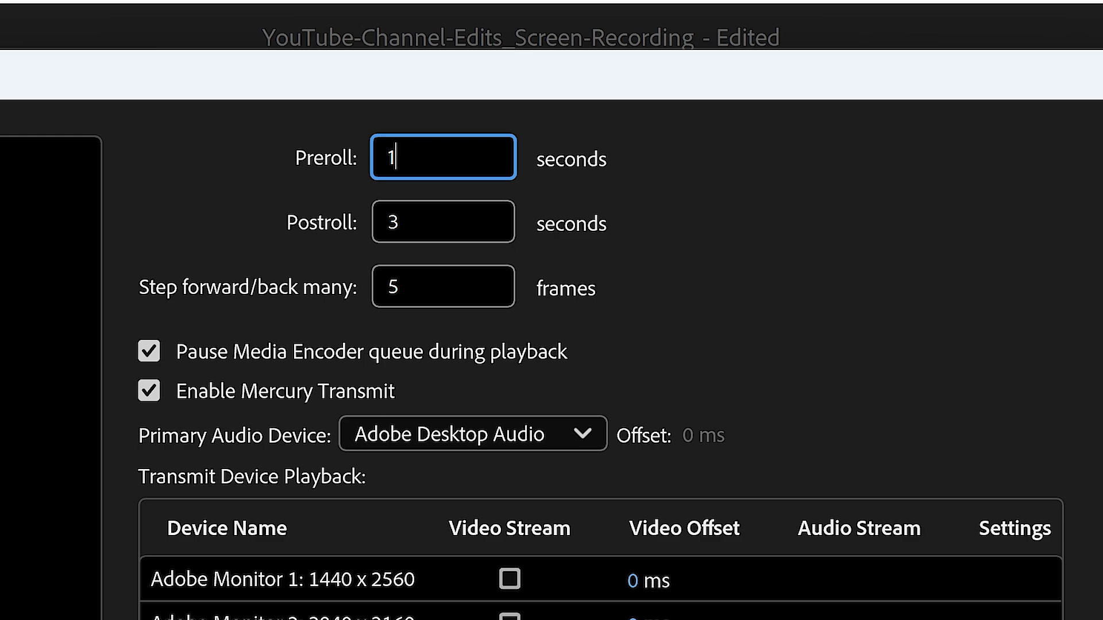
pyautogui.press('Tab')
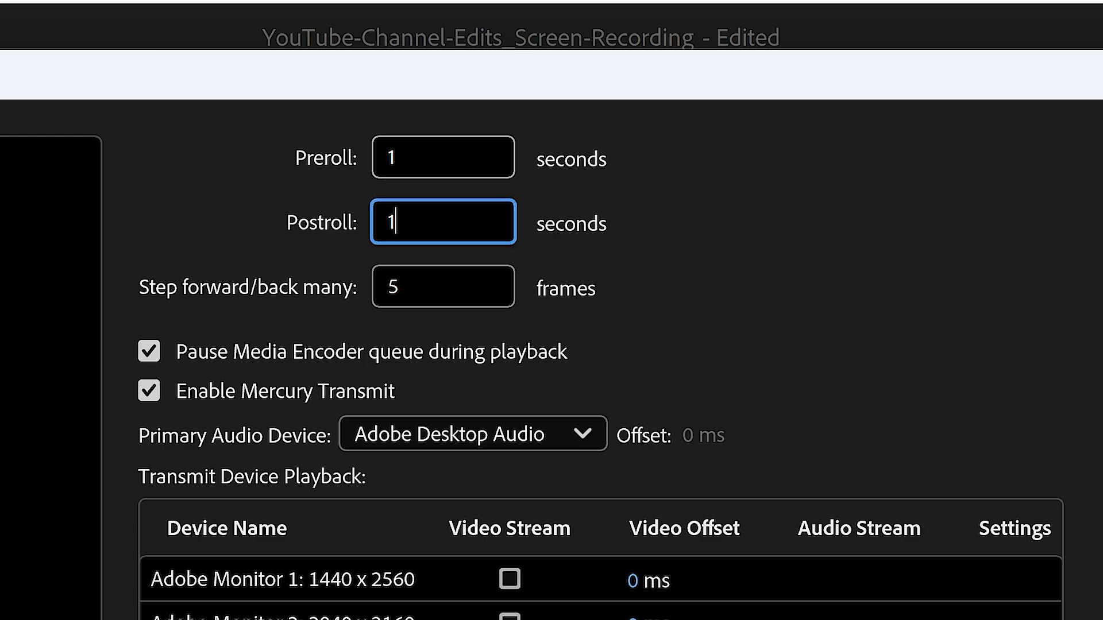
pyautogui.write('1')
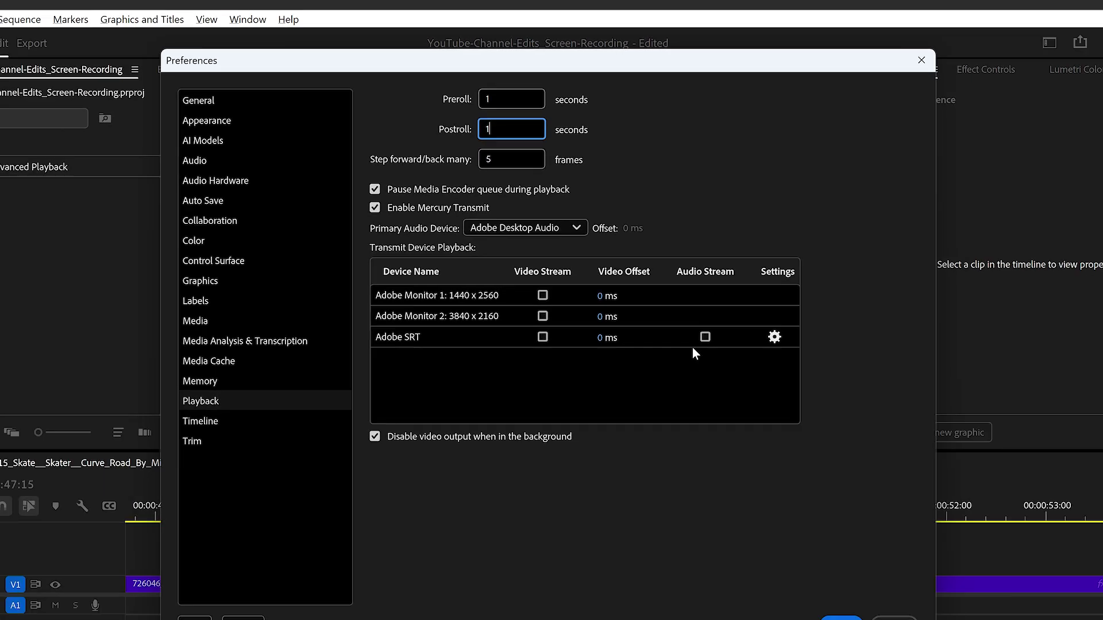
pyautogui.click(803, 545)
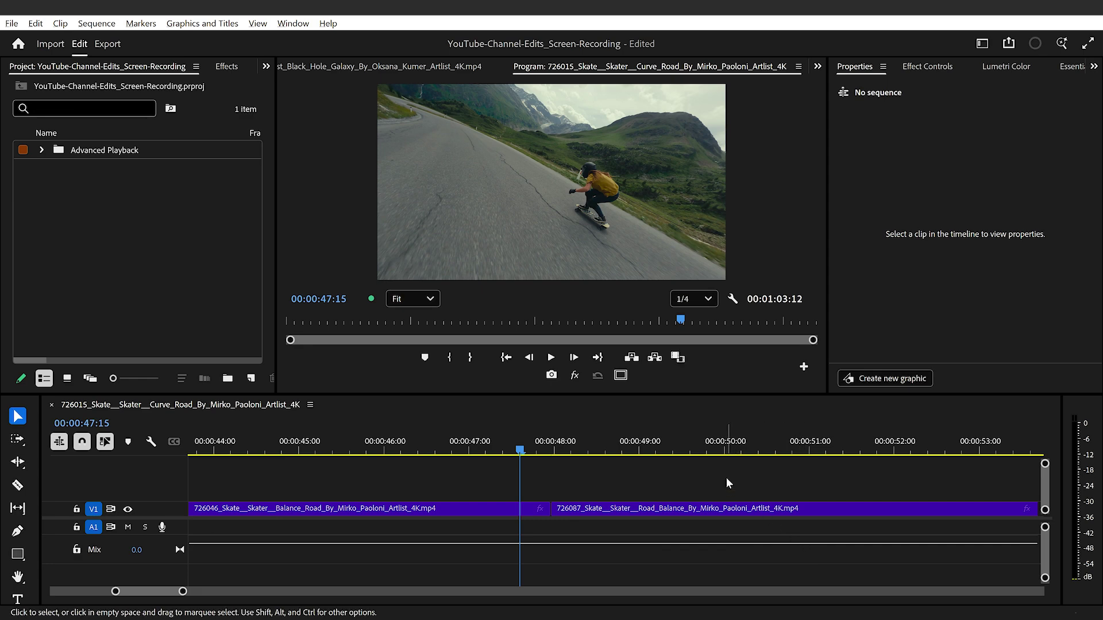
# Step: While looping, nudge the Balance Road/Road Balance cut back and forth, ending a few frames earlier
pyautogui.hotkey('shift', 'k')
pyautogui.press('n')
pyautogui.click(550, 509)
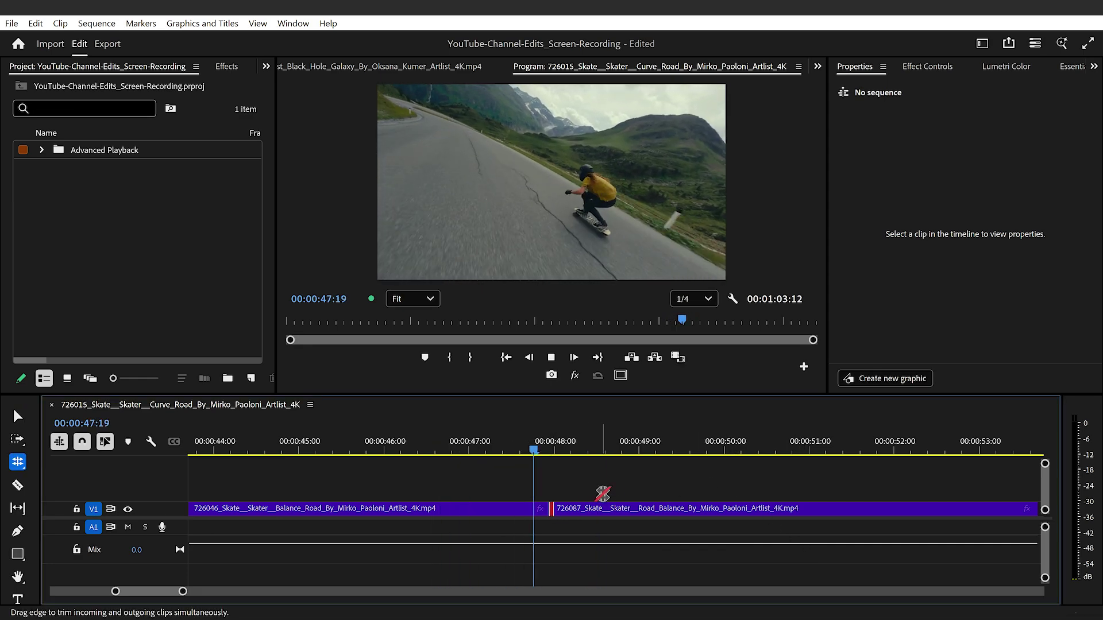
pyautogui.hotkey('ctrl', 'Left')
pyautogui.hotkey('ctrl', 'Left')
pyautogui.hotkey('ctrl', 'Left')
pyautogui.hotkey('ctrl', 'Left')
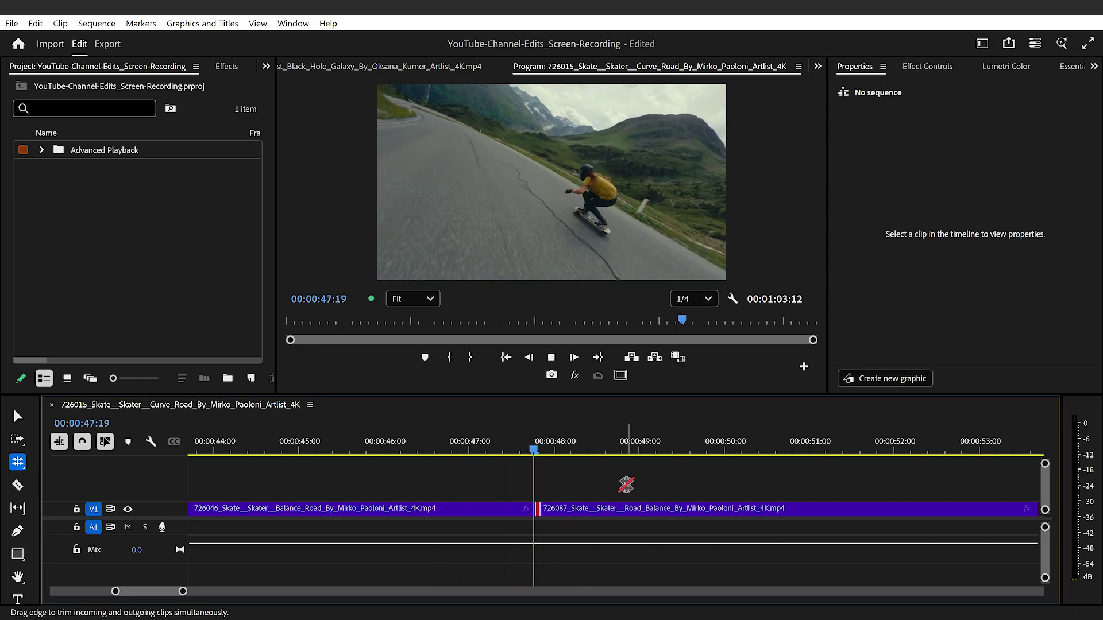
pyautogui.hotkey('ctrl', 'Left')
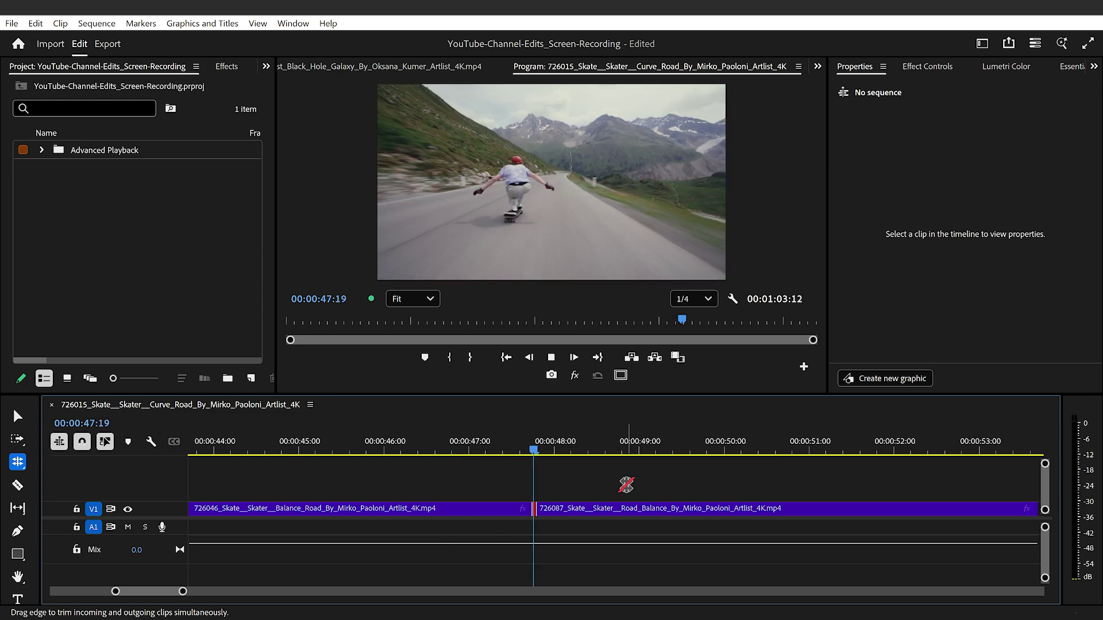
pyautogui.hotkey('ctrl', 'Right')
pyautogui.hotkey('ctrl', 'Right')
pyautogui.hotkey('ctrl', 'Right')
pyautogui.hotkey('ctrl', 'Right')
pyautogui.hotkey('ctrl', 'Right')
pyautogui.hotkey('ctrl', 'Right')
pyautogui.hotkey('ctrl', 'Right')
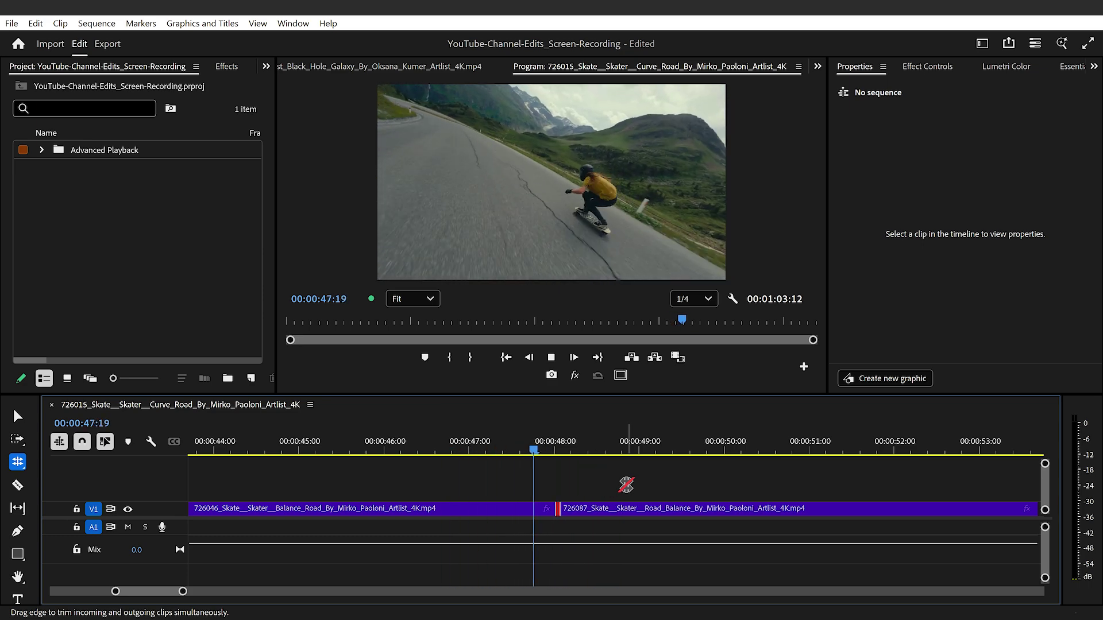
pyautogui.hotkey('ctrl', 'Right')
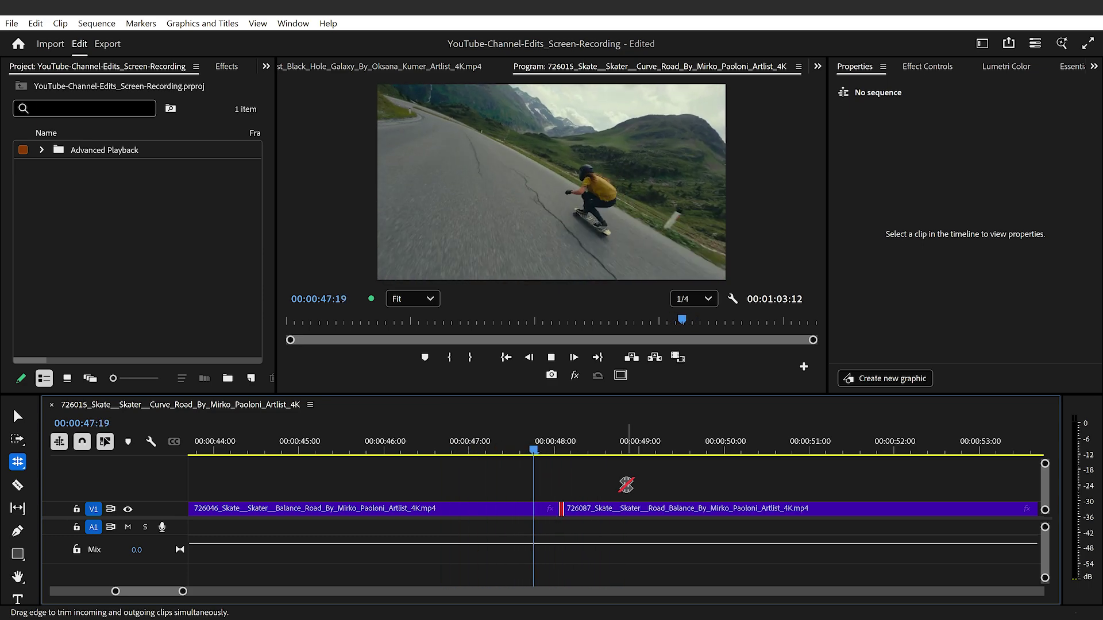
pyautogui.hotkey('ctrl', 'Left')
pyautogui.hotkey('ctrl', 'Left')
pyautogui.hotkey('ctrl', 'Left')
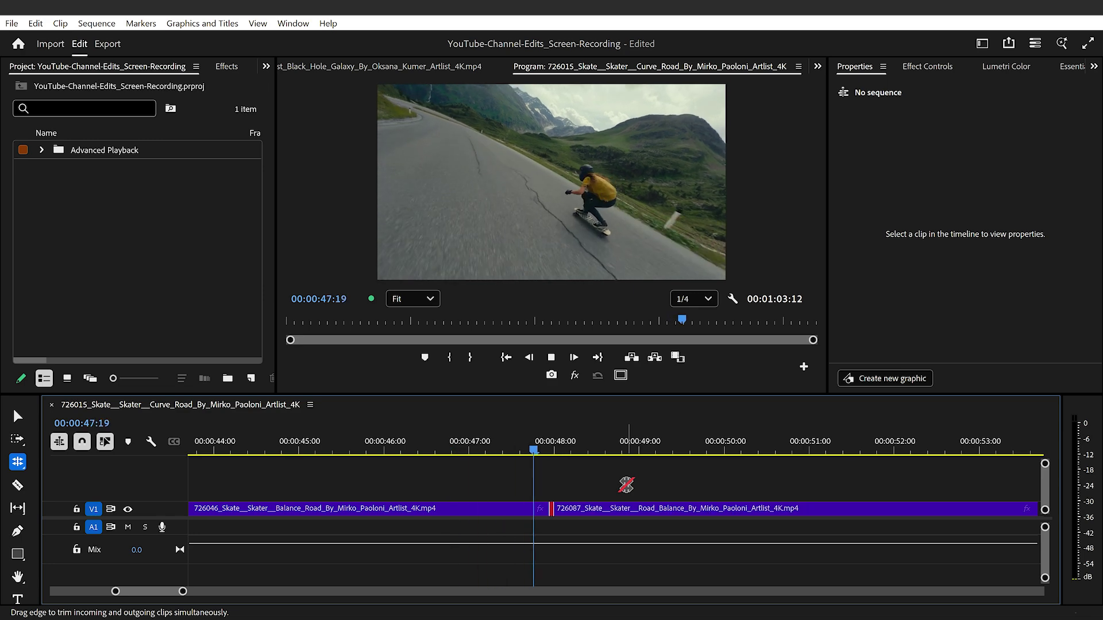
pyautogui.hotkey('ctrl', 'Left')
pyautogui.hotkey('ctrl', 'Left')
pyautogui.hotkey('ctrl', 'Left')
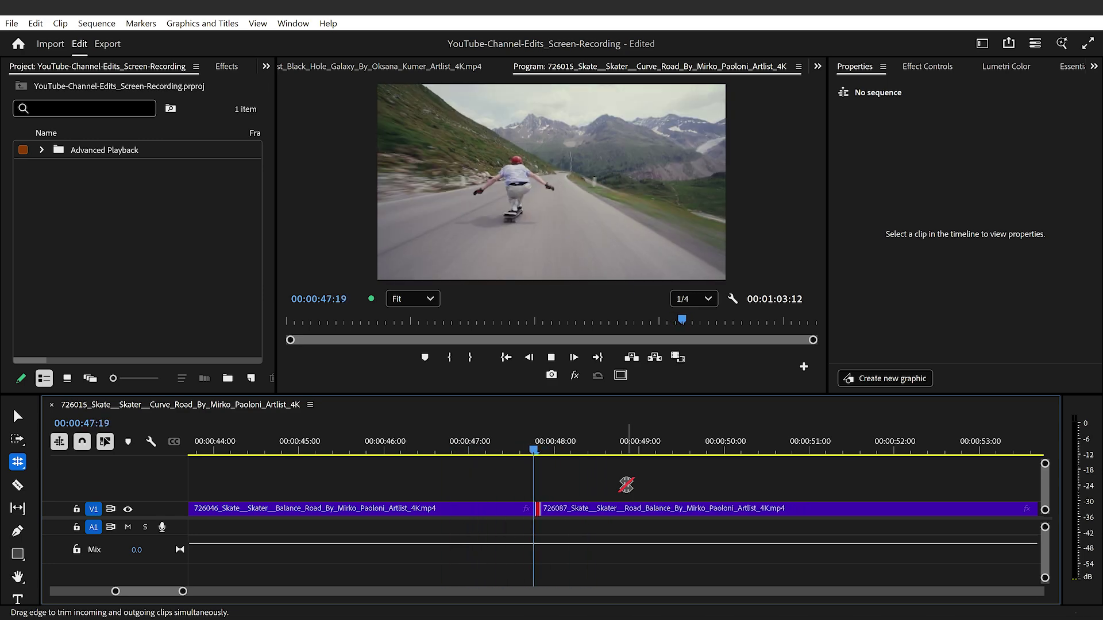